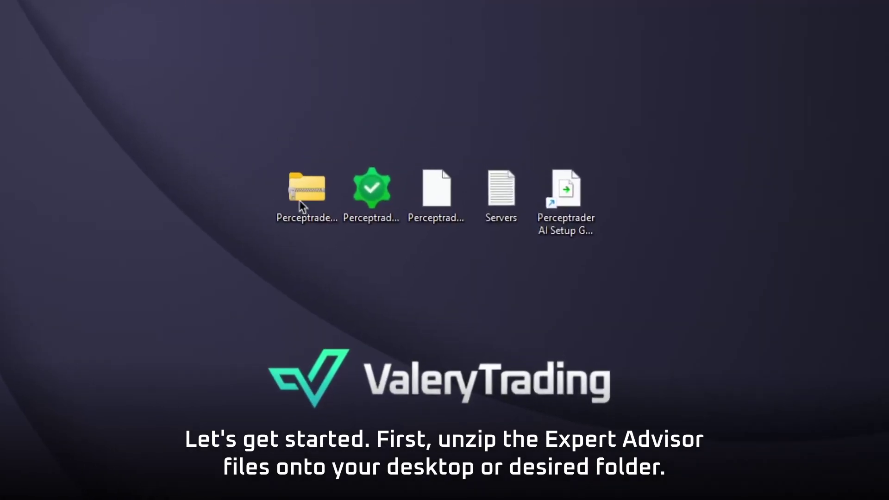
- Open Servers.txt from the desktop, close its duplicate tab, and minimize Notepad
right_click(300, 203)
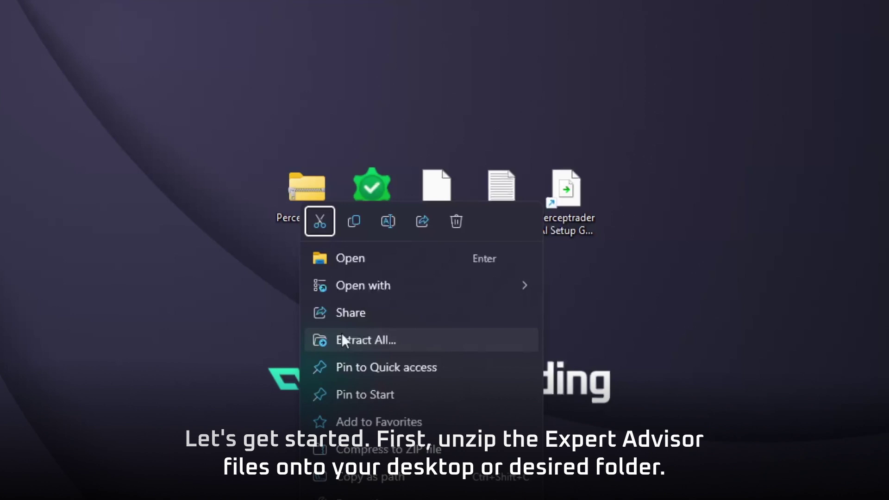
key("Escape")
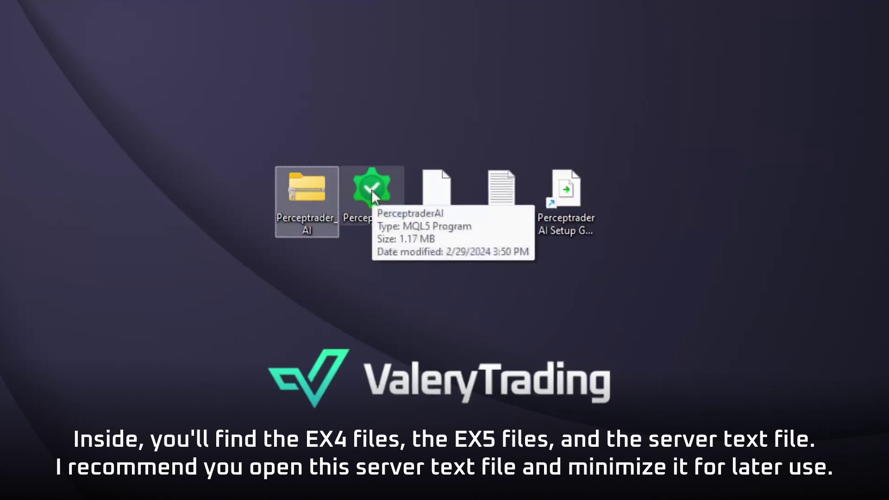
double_click(502, 191)
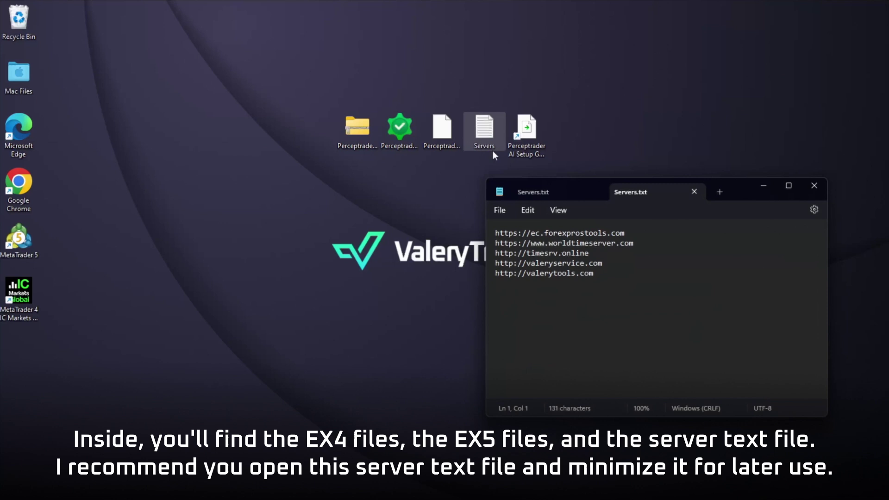
left_click(596, 190)
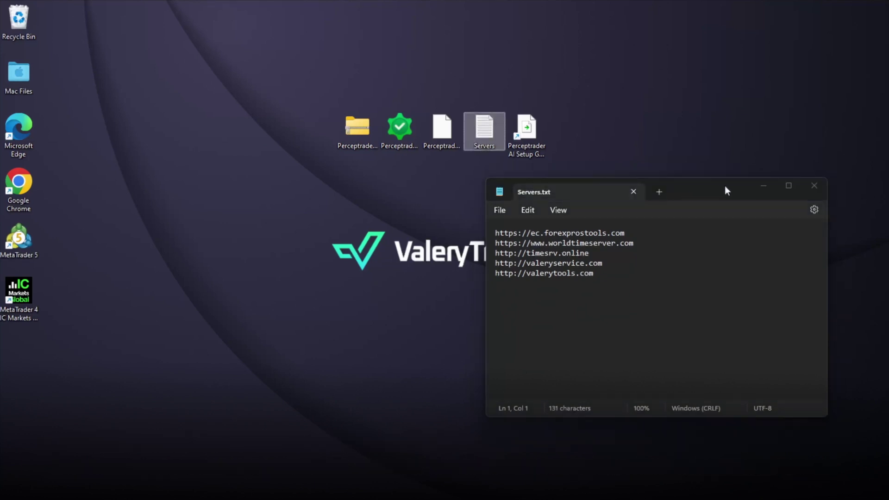
left_click(761, 190)
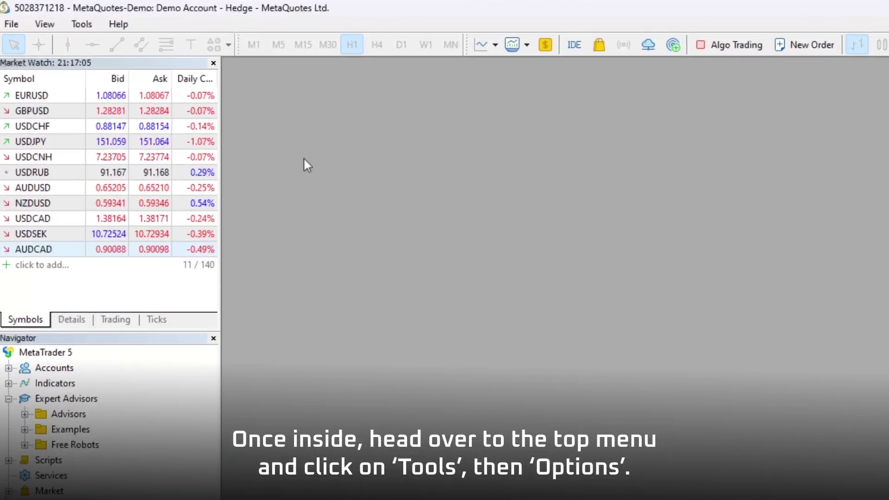
- Open the Options window from the Tools menu
left_click(97, 30)
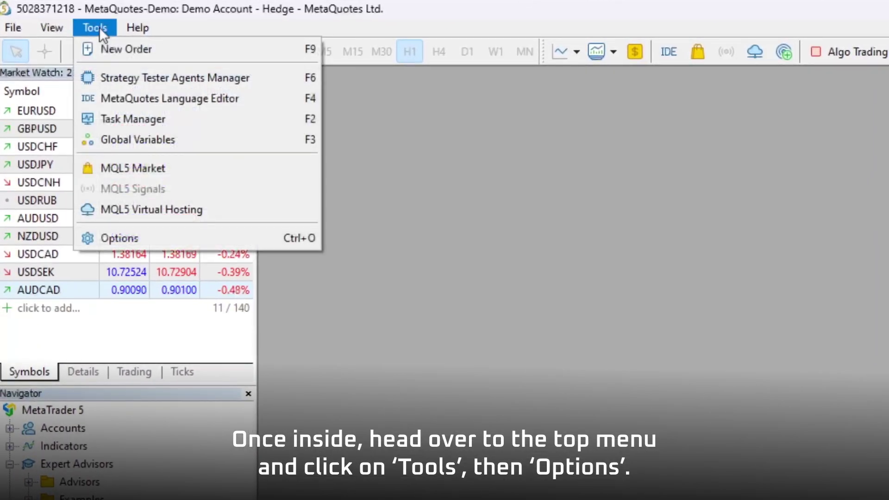
left_click(135, 236)
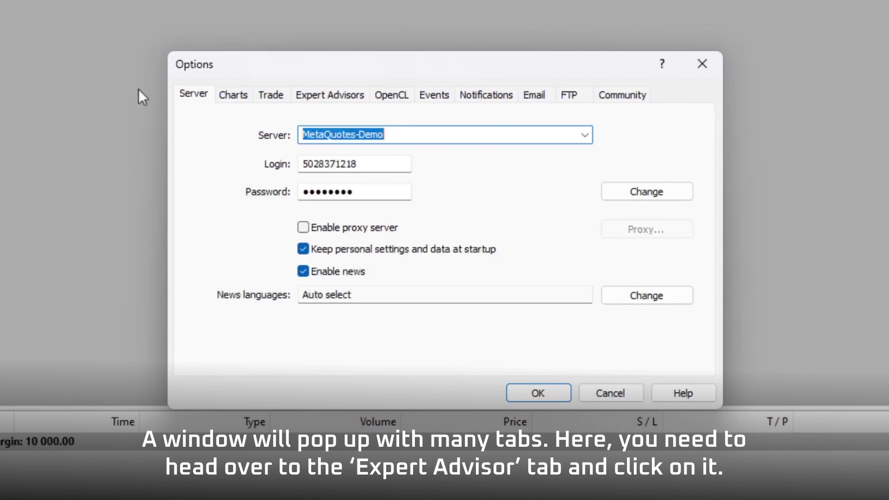
- In Expert Advisors options, enable Allow algorithmic trading and Allow WebRequest for listed URLs
left_click(314, 96)
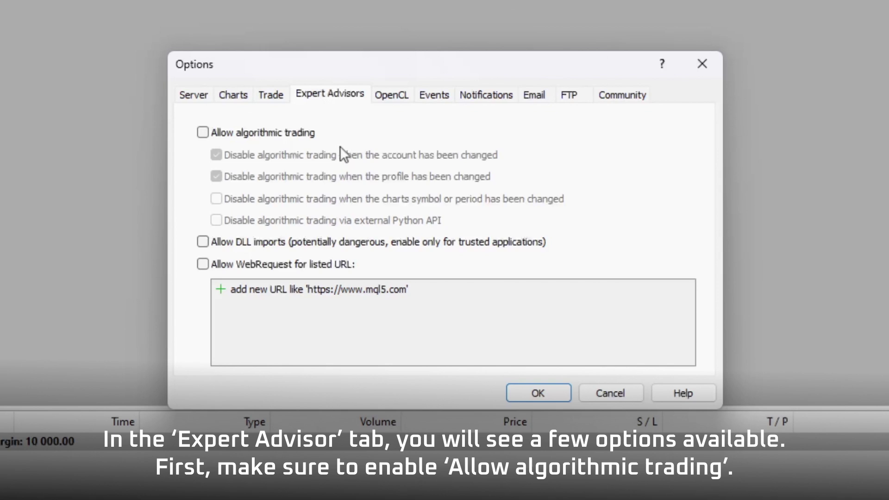
left_click(202, 133)
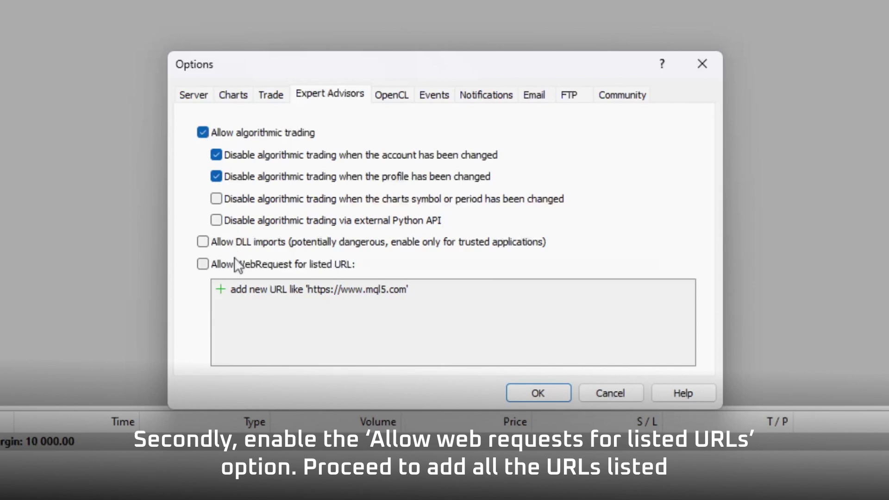
left_click(203, 264)
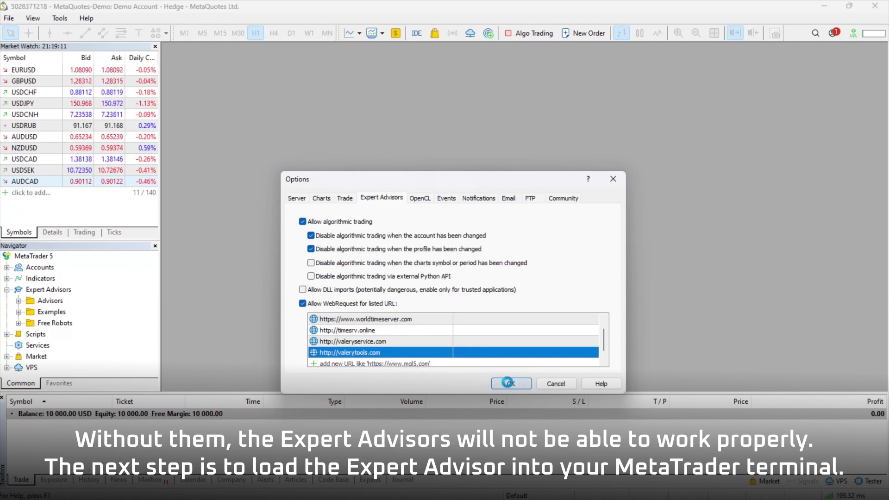
- Confirm the Expert Advisor options with OK and open the File menu
left_click(508, 384)
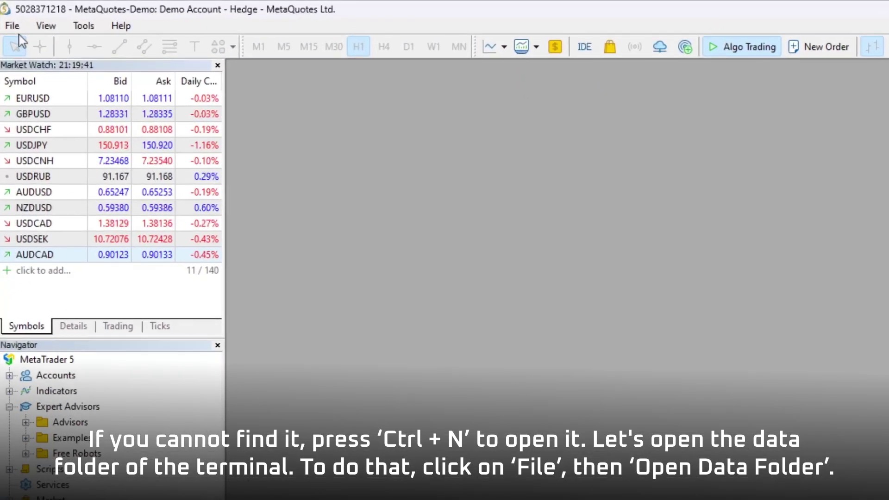
left_click(11, 19)
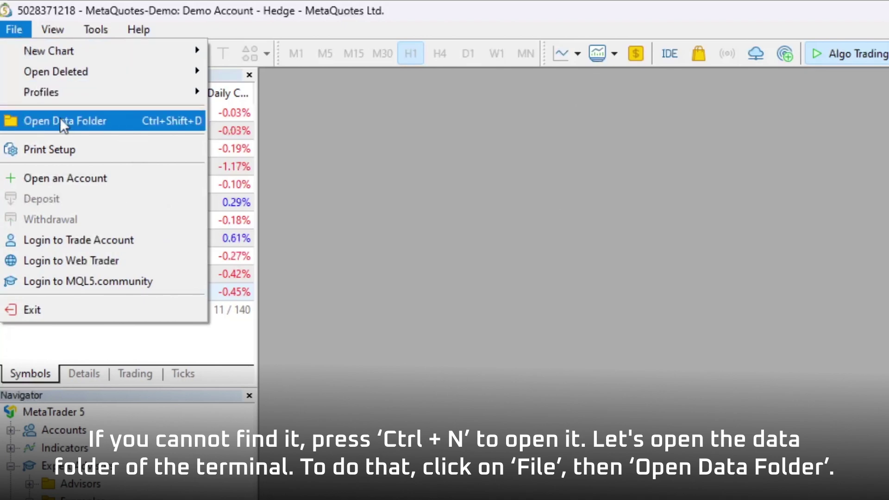
- Open the data folder and navigate into MQL5 > Experts
left_click(89, 121)
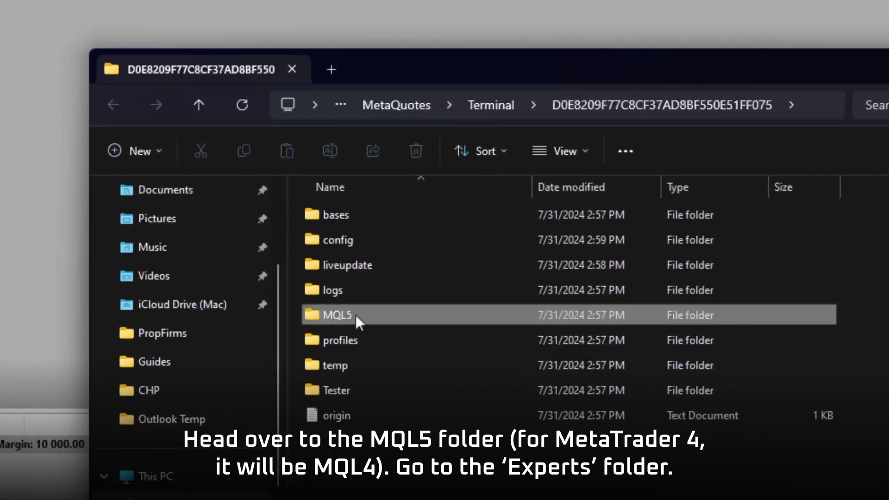
double_click(354, 314)
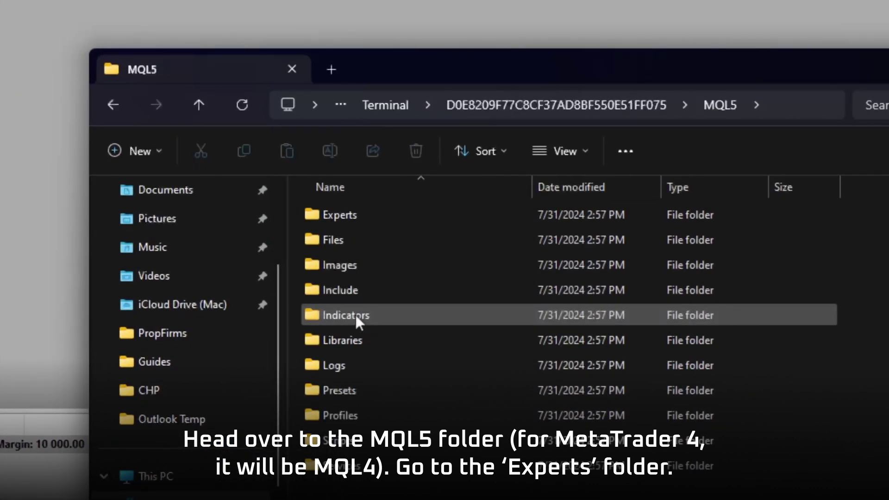
double_click(343, 216)
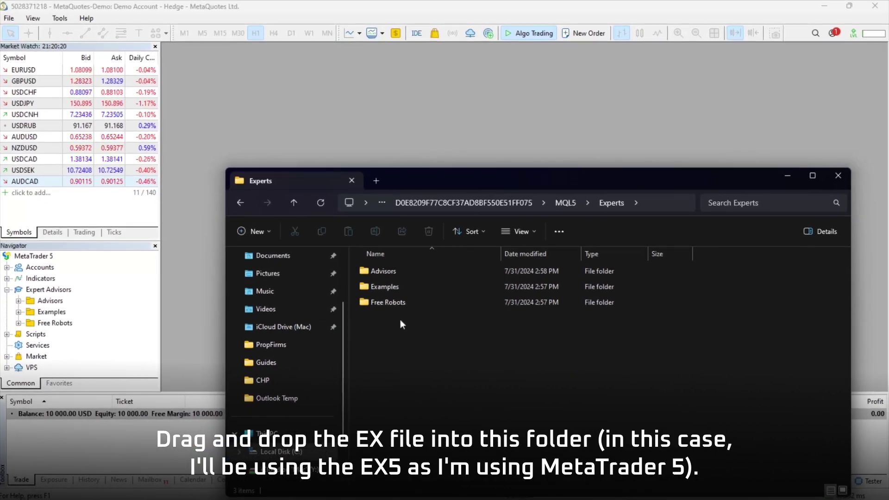
- Minimize MetaTrader and drag the Perceptrader EX5 file from the desktop into Experts
left_click(815, 13)
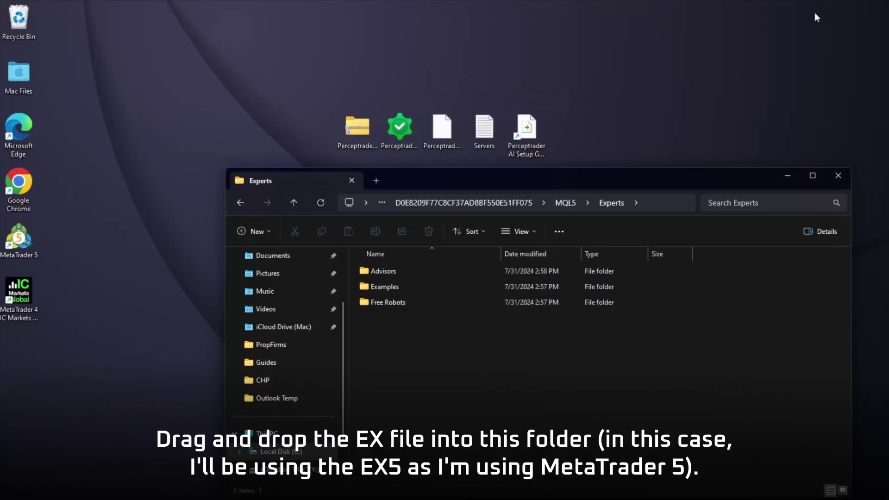
right_click(403, 136)
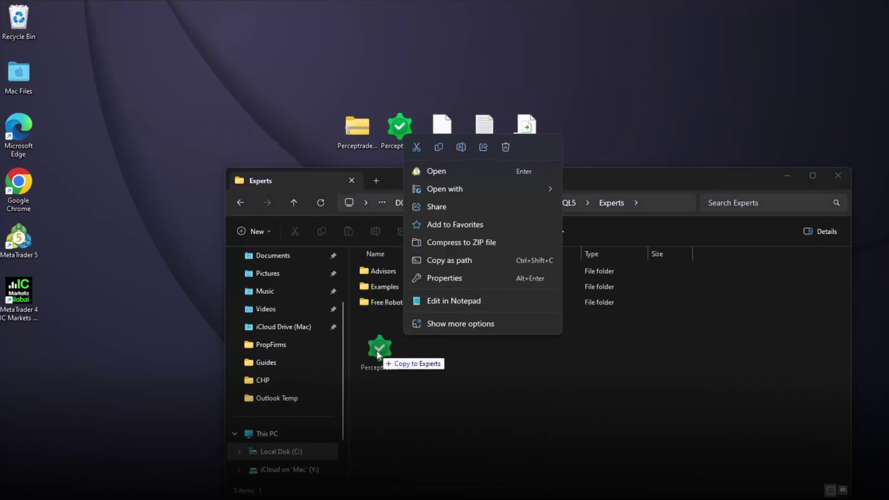
left_click_drag(390, 192, 377, 351)
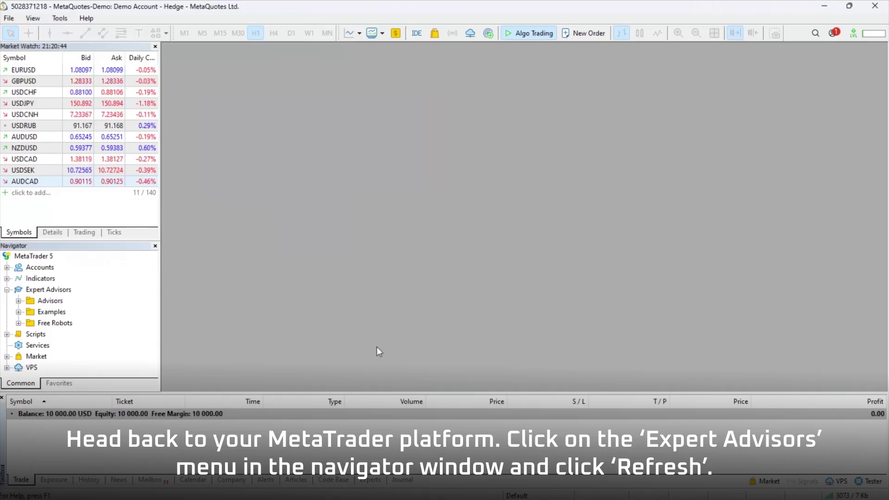
- Refresh the Navigator's Expert Advisors list so PerceptraderAI appears
right_click(55, 290)
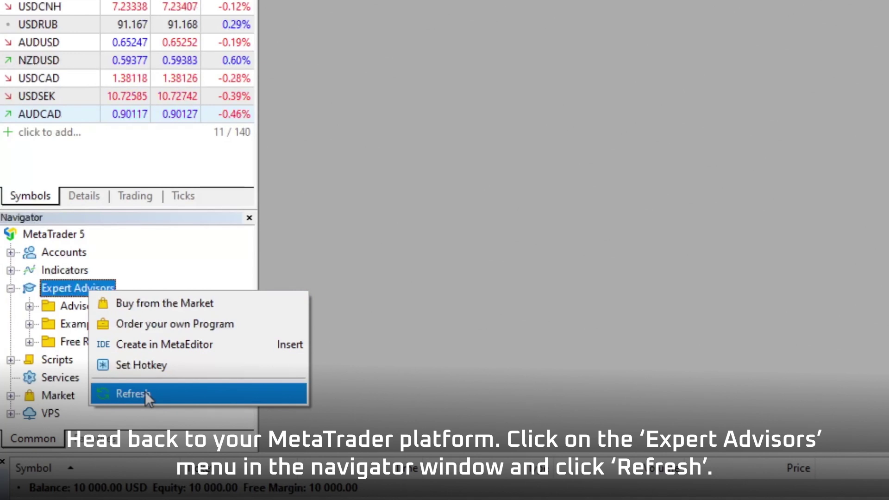
left_click(145, 394)
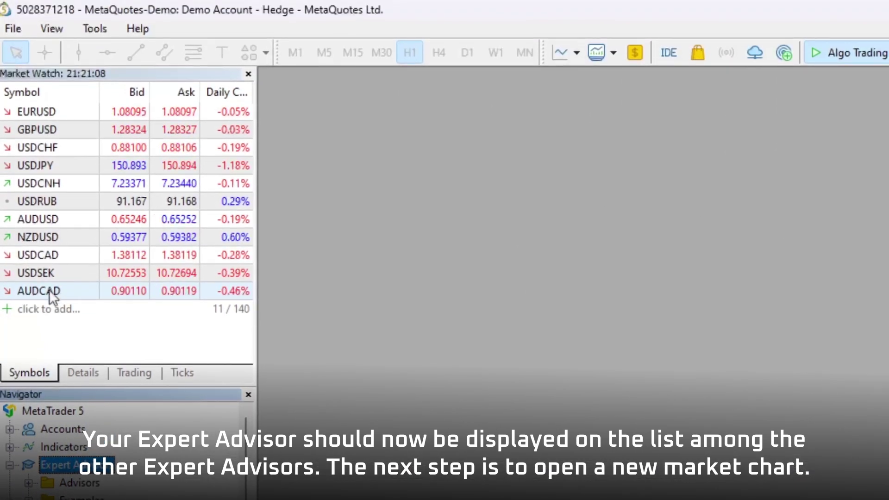
- Drag AUDCAD from Market Watch onto a new chart, maximize it, and set the M5 timeframe
left_click_drag(97, 291, 387, 184)
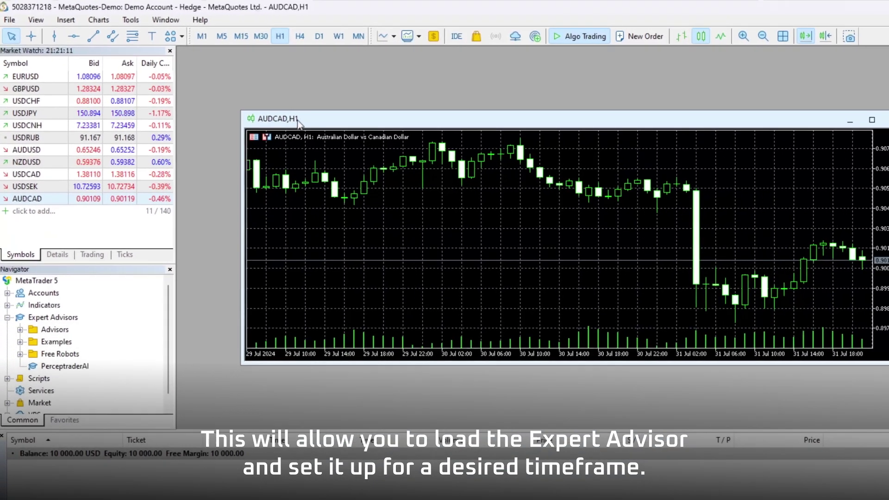
double_click(297, 120)
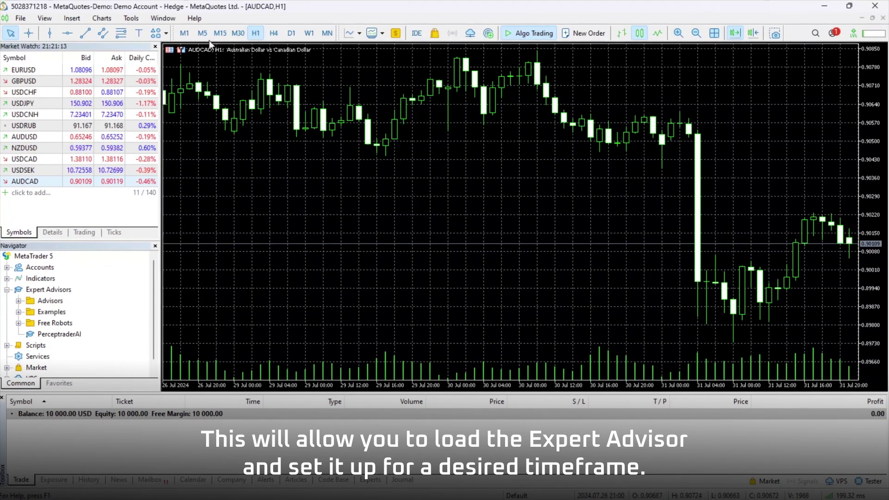
left_click(202, 34)
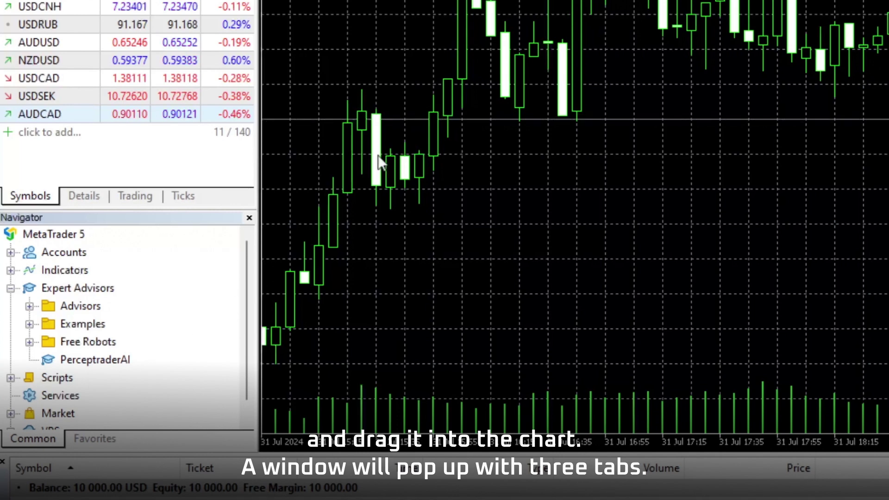
- Drag PerceptraderAI onto the AUDCAD M5 chart, review its Inputs, and confirm with defaults
left_click_drag(274, 275, 376, 155)
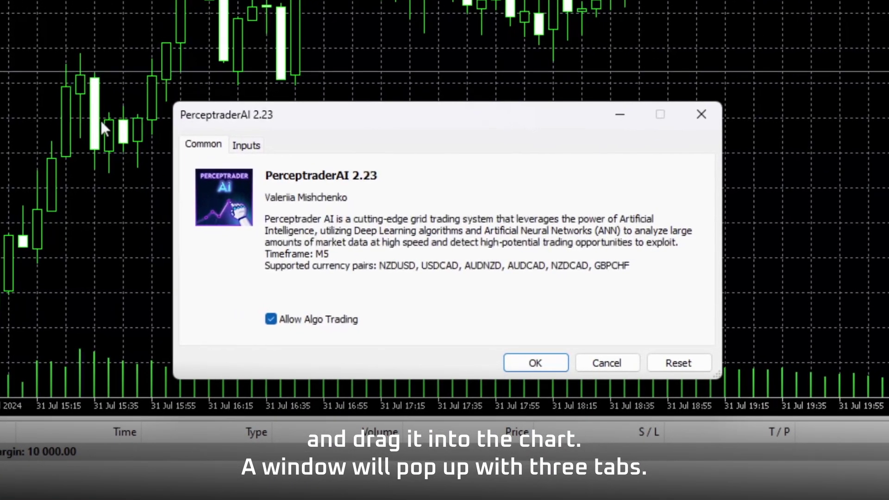
left_click(246, 146)
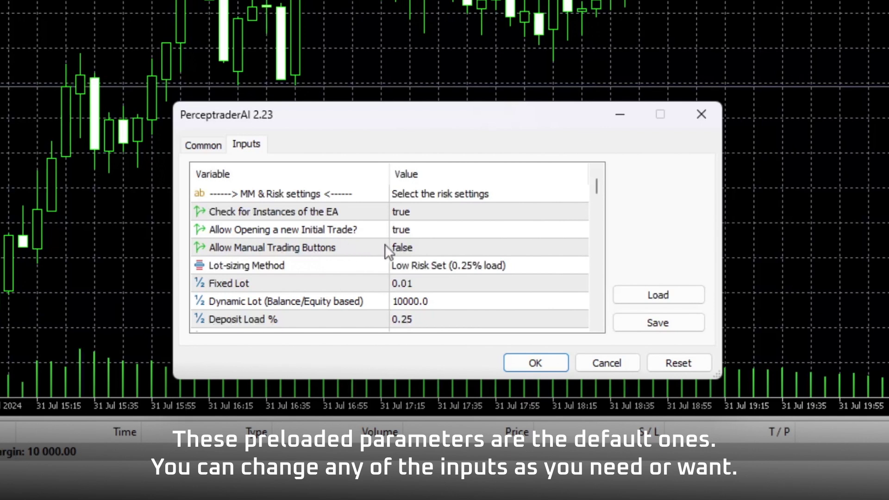
left_click(596, 325)
left_click(595, 324)
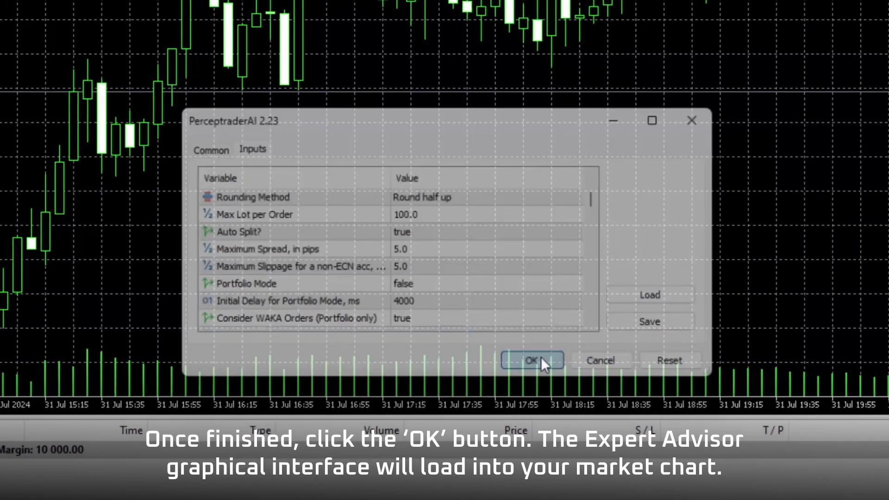
left_click(543, 361)
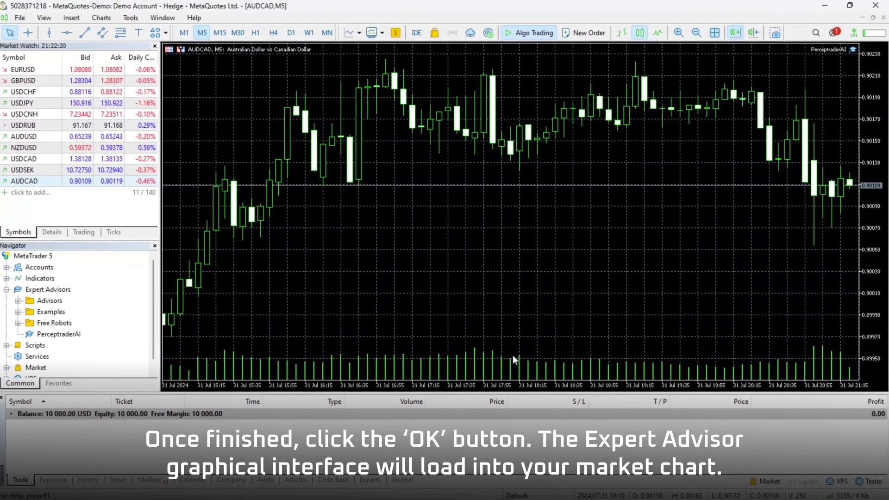